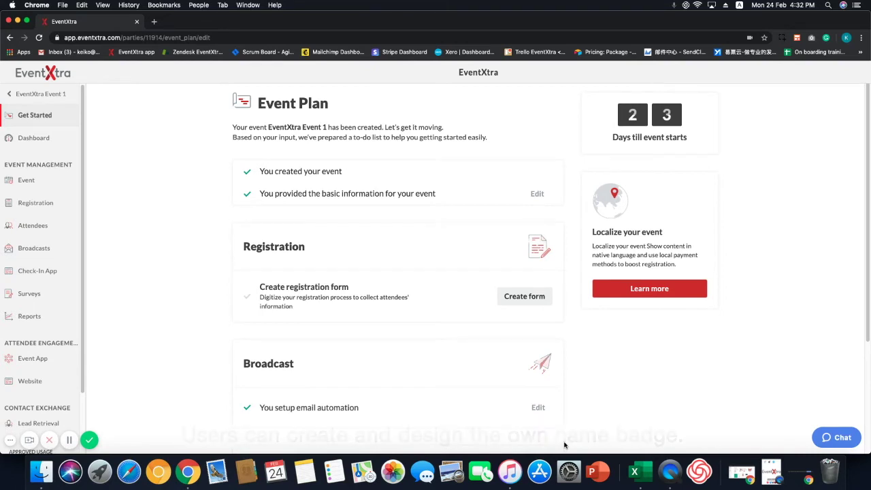
Go to the Check-In App's Name Badge page and start editing the Default Name Badge Design
mouse_move(37, 271)
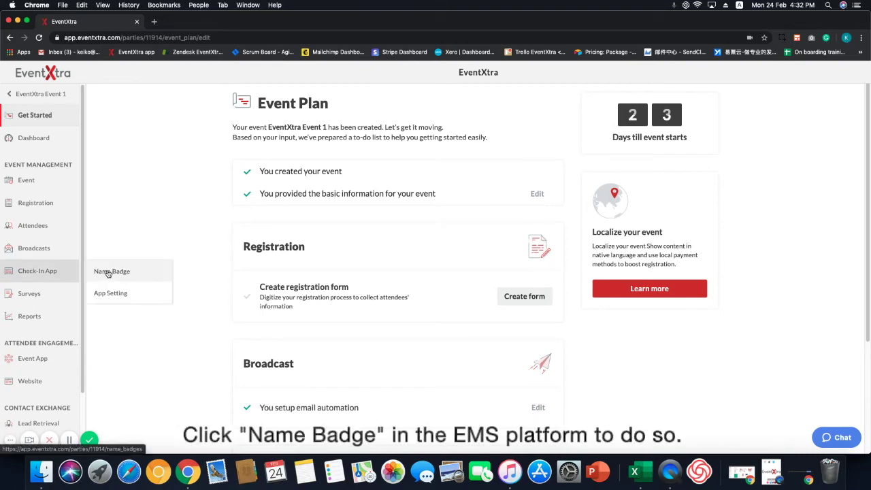
click(107, 272)
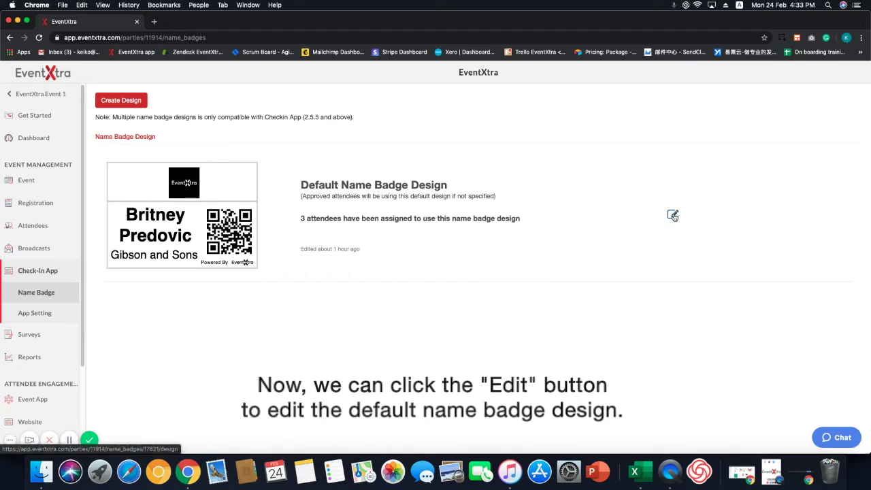
click(672, 216)
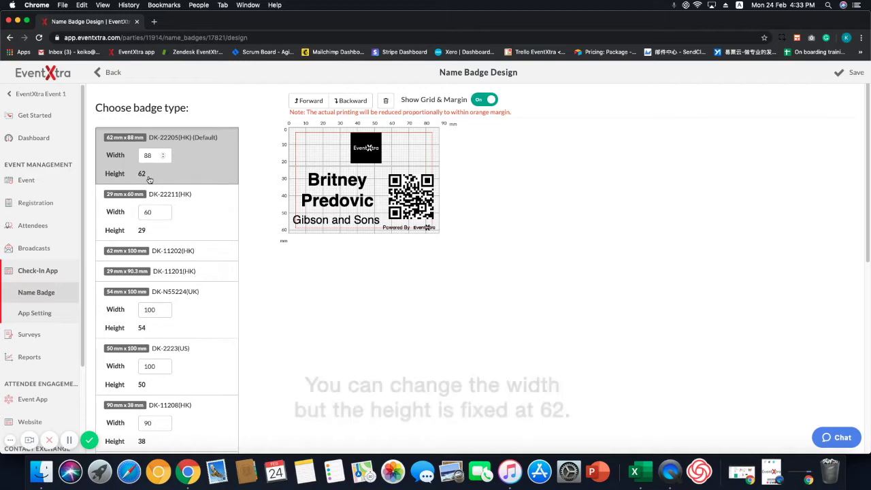
Scroll the Choose badge type list to review sizes like DK-22211, DK-N55224 and DK-2223
scroll(239, 204, down, 3)
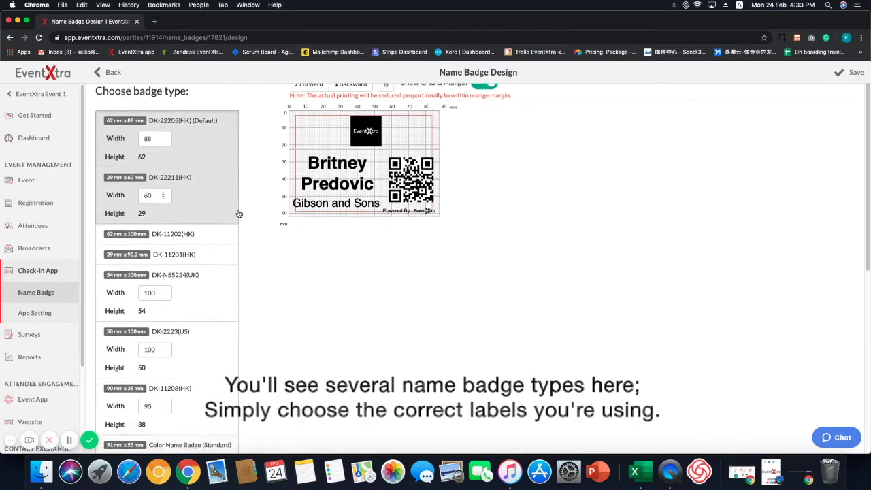
scroll(239, 215, down, 1)
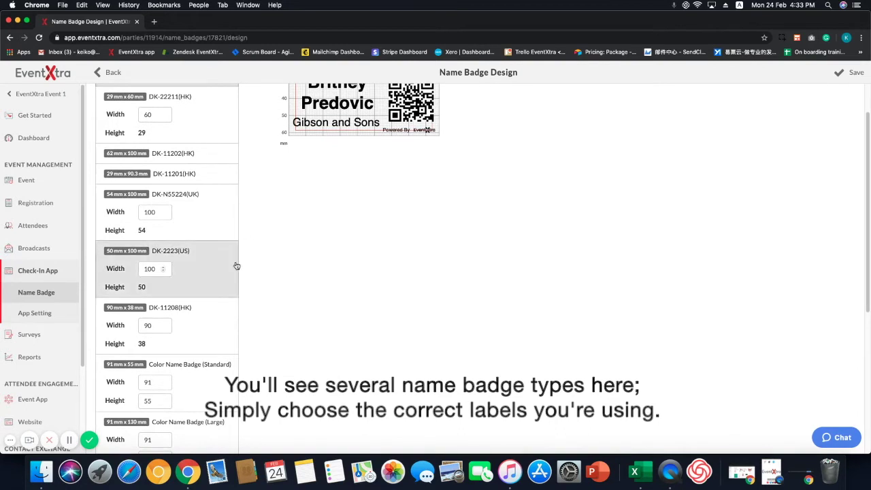
scroll(261, 303, up, 1)
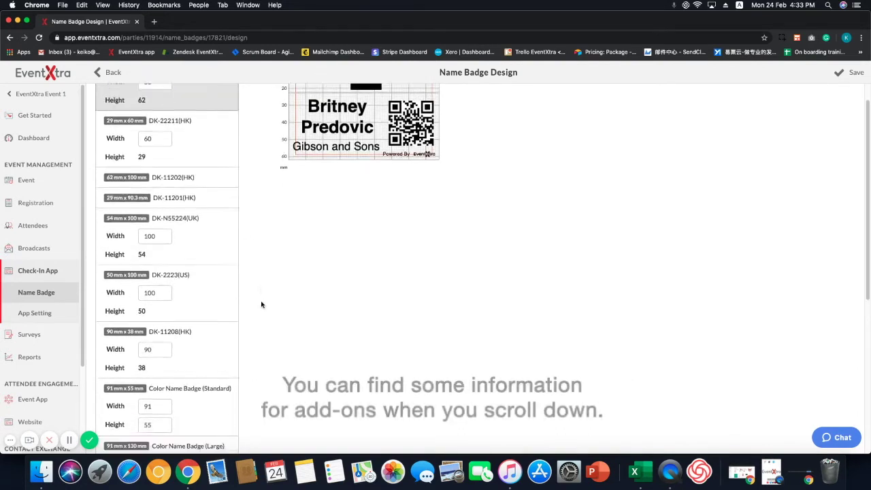
scroll(261, 304, down, 9)
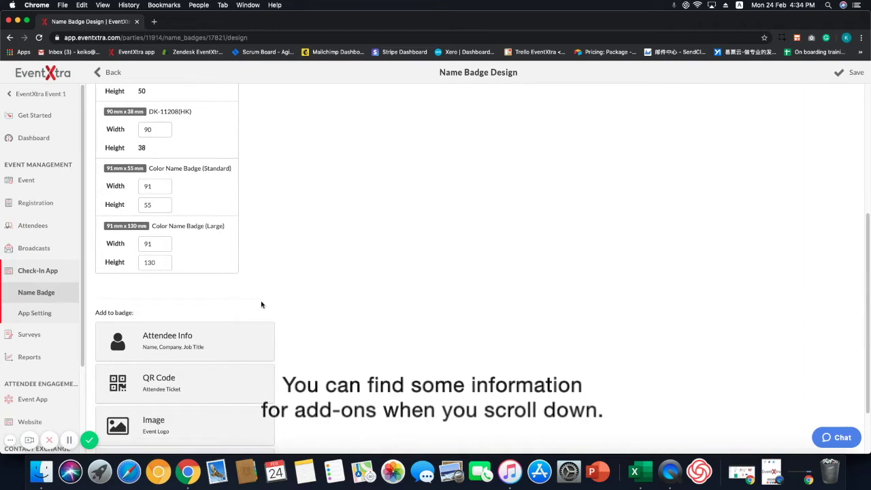
scroll(261, 305, down, 3)
click(225, 267)
scroll(237, 324, down, 5)
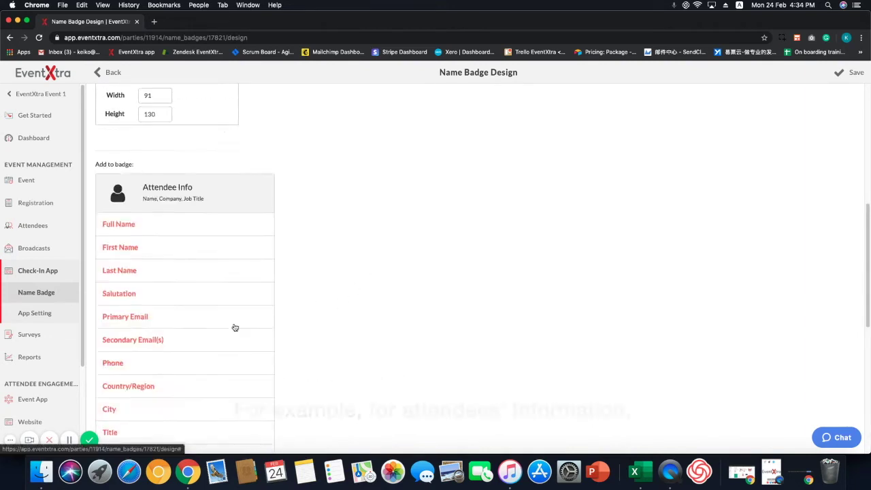
scroll(238, 324, down, 5)
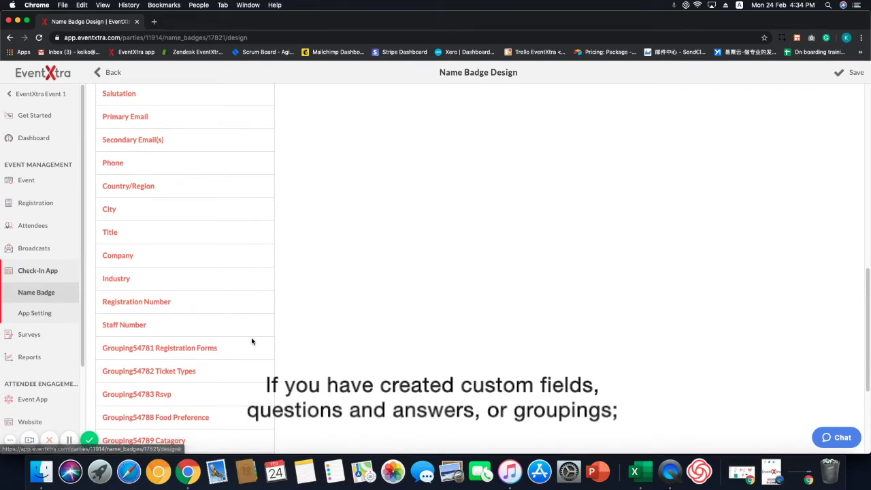
scroll(251, 340, down, 3)
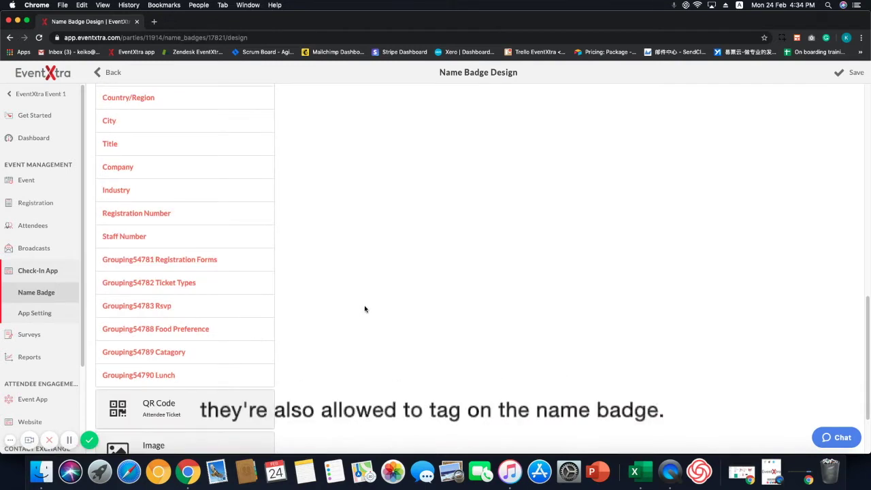
scroll(364, 309, down, 3)
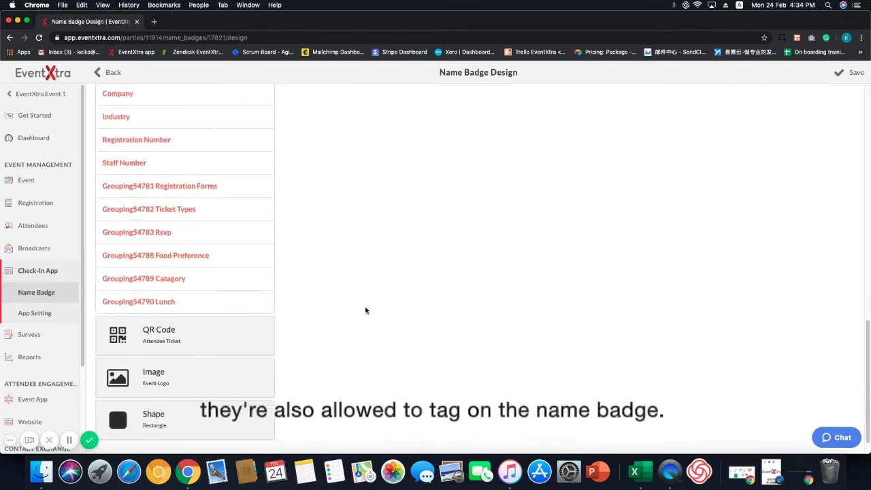
click(226, 346)
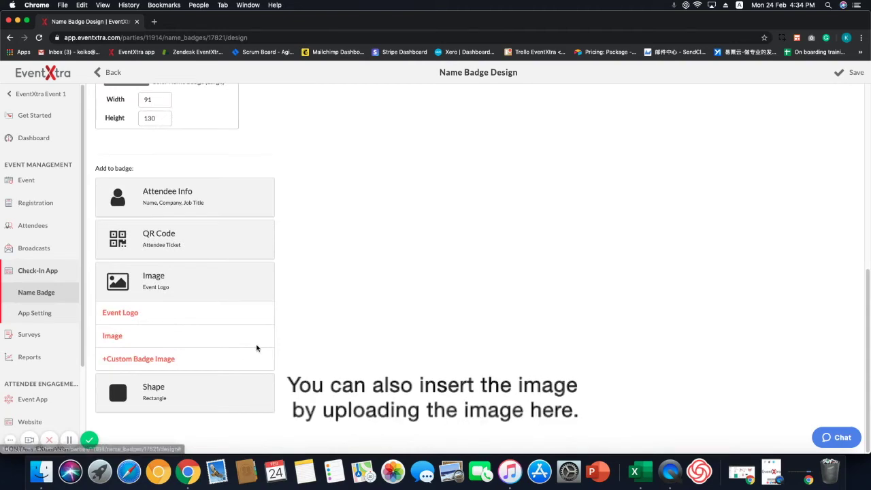
click(224, 358)
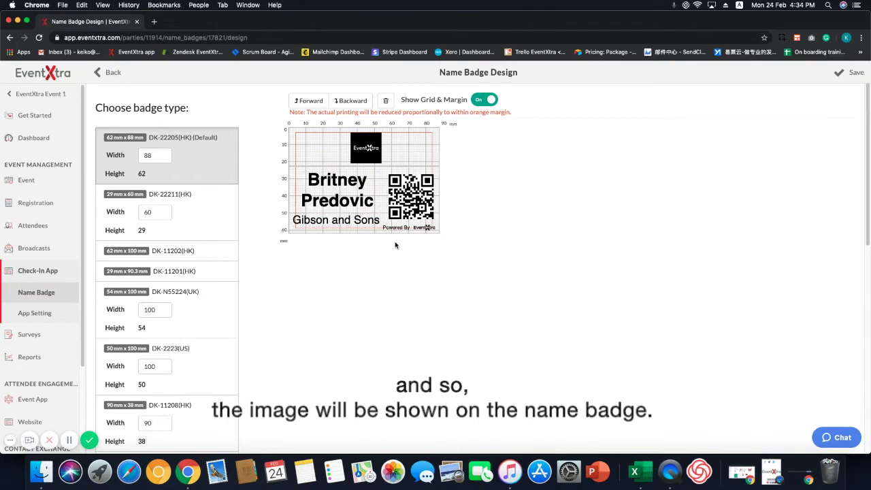
Set the name text to Multi Line, delete the EventXtra logo, and save the default badge
click(337, 197)
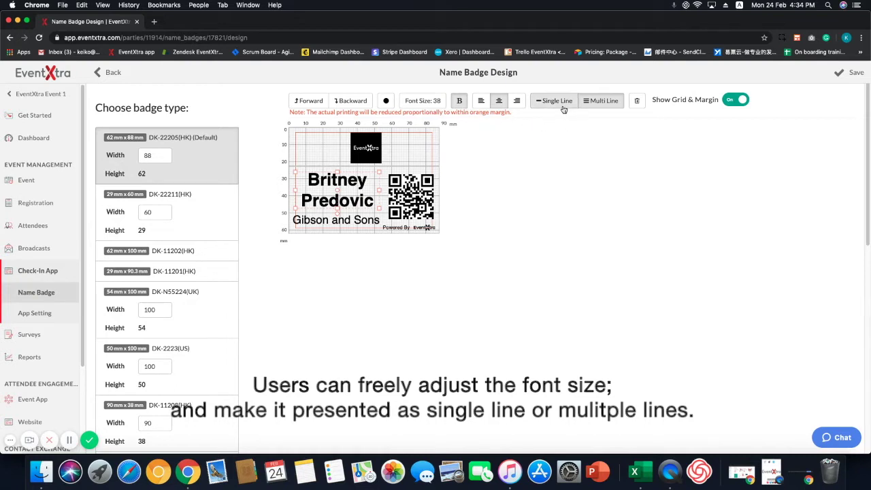
click(600, 100)
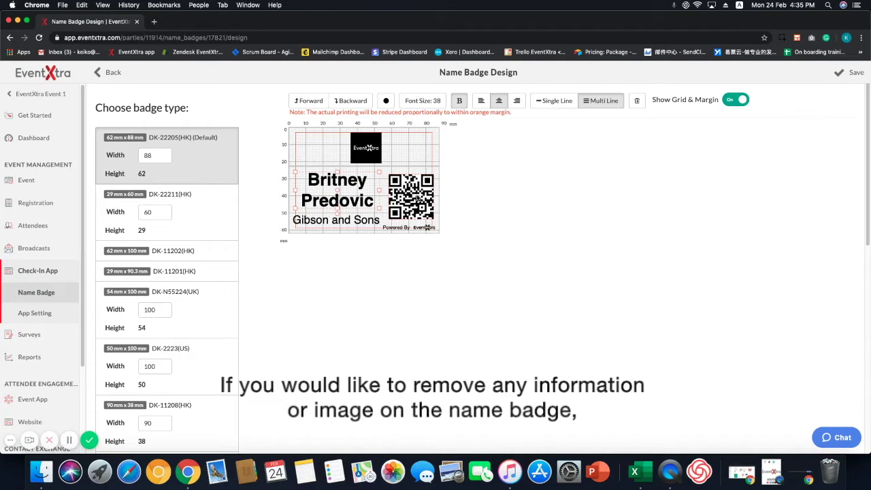
click(362, 154)
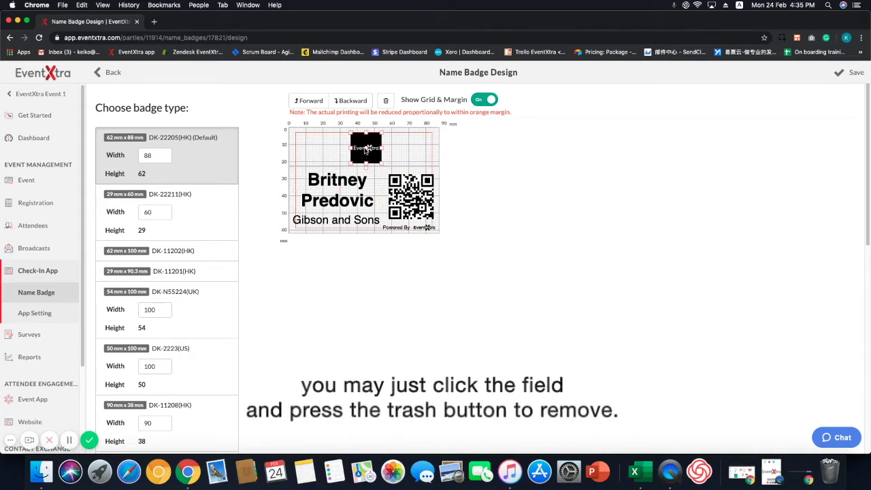
click(385, 100)
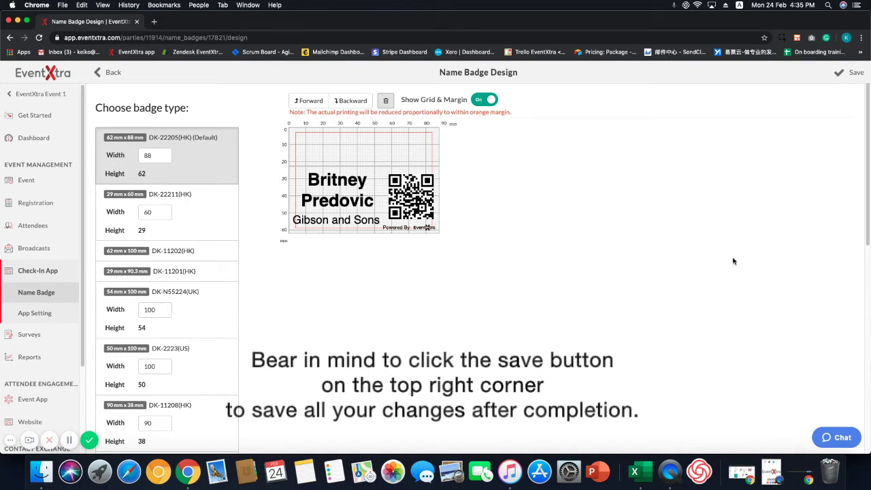
click(840, 80)
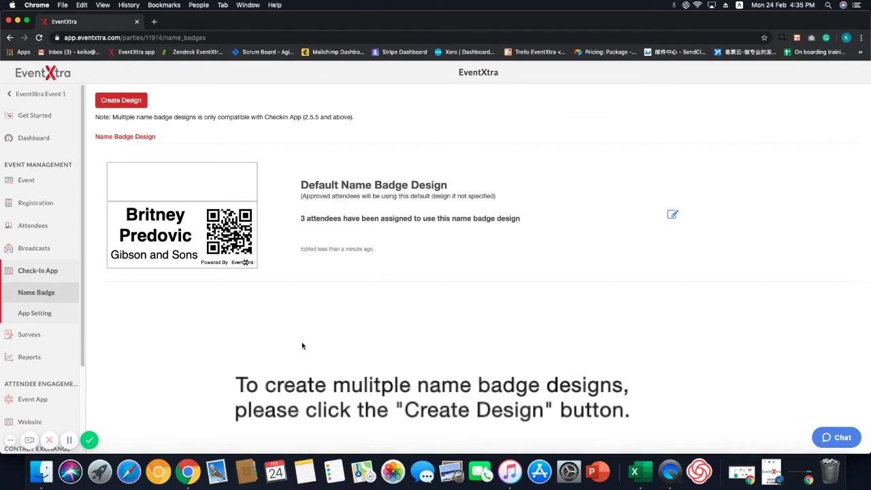
Create a new badge design named 'new badge' and save it
click(133, 97)
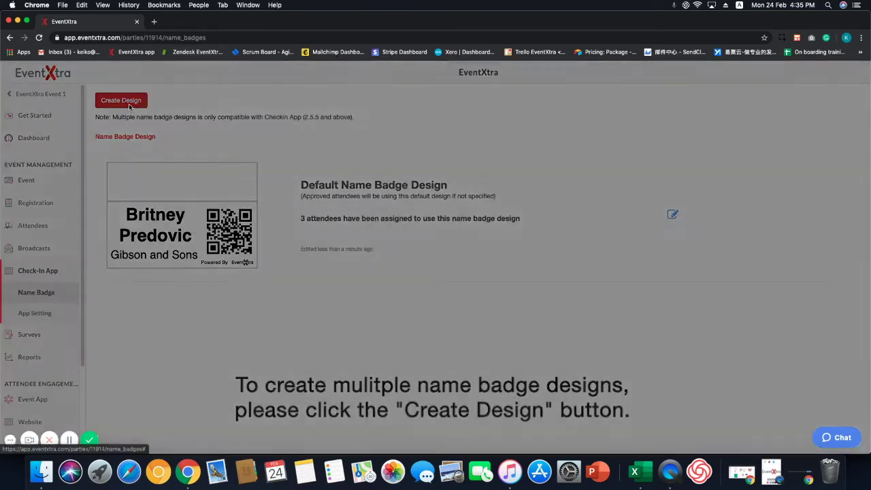
click(349, 131)
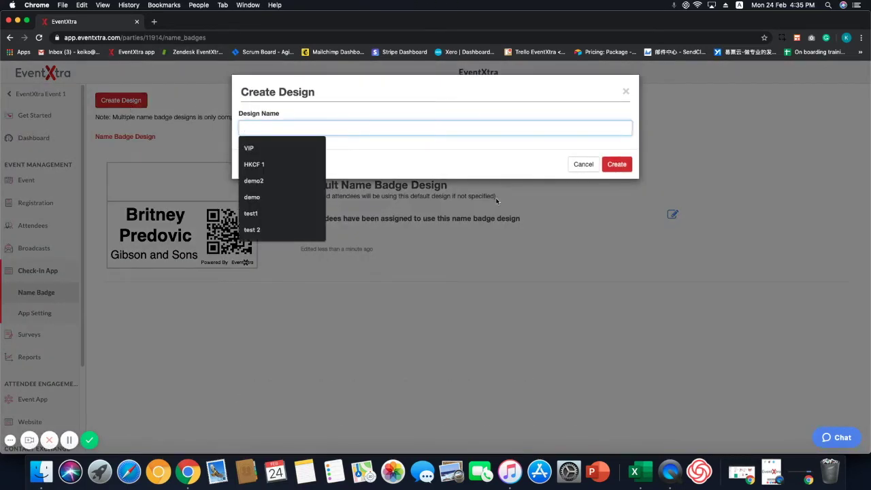
text(new badge)
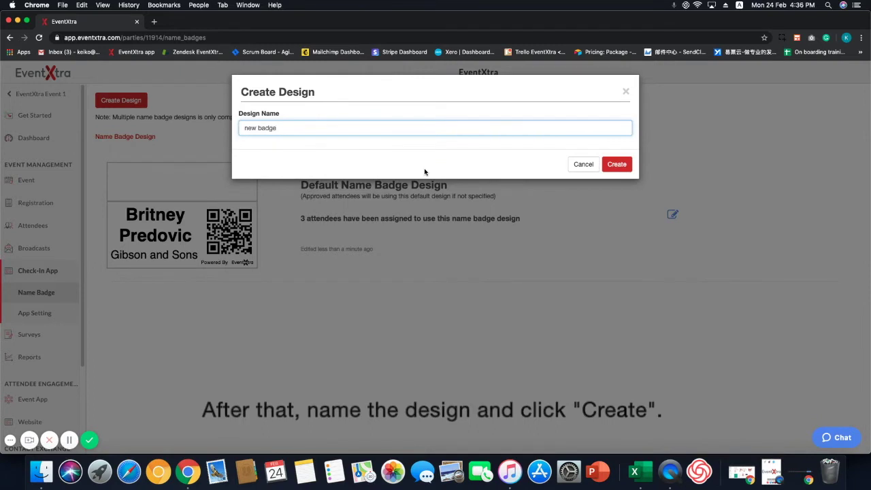
click(626, 165)
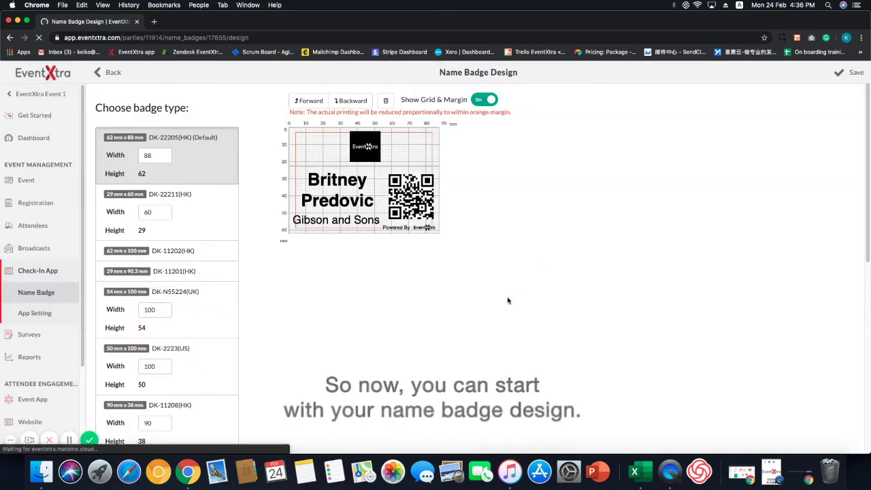
click(850, 77)
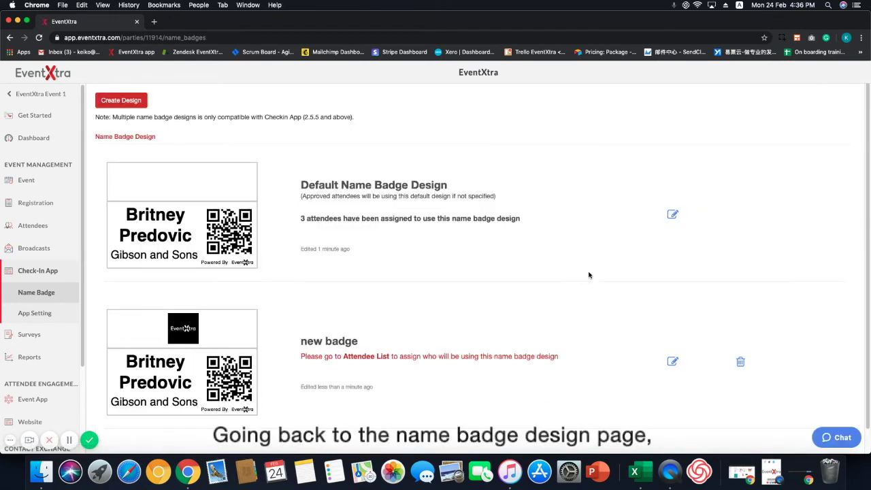
Follow the Attendee List link in the new badge's note to the event's attendees
scroll(589, 275, down, 1)
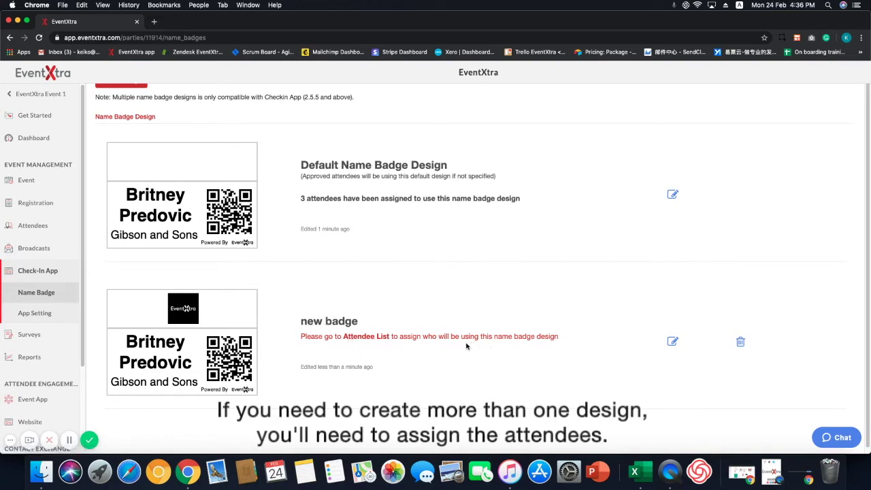
click(362, 340)
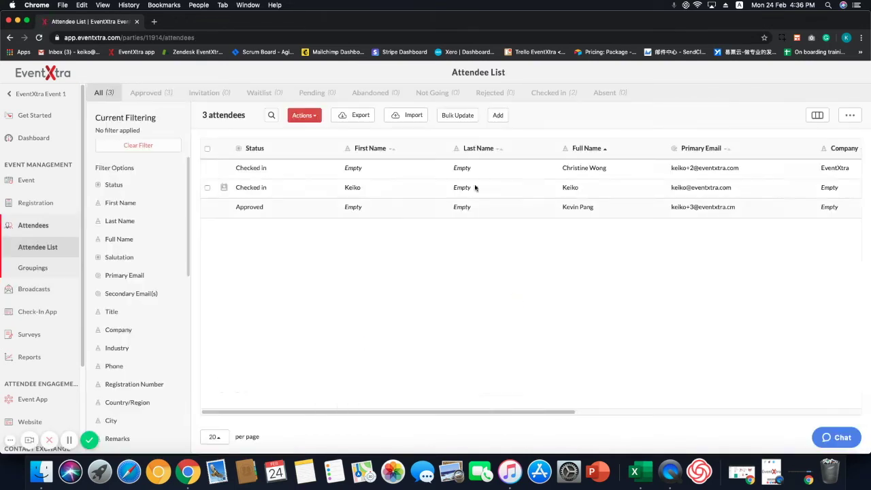
Select the first two attendees and use Actions > Name Badge Design to assign new badge
click(207, 167)
click(208, 188)
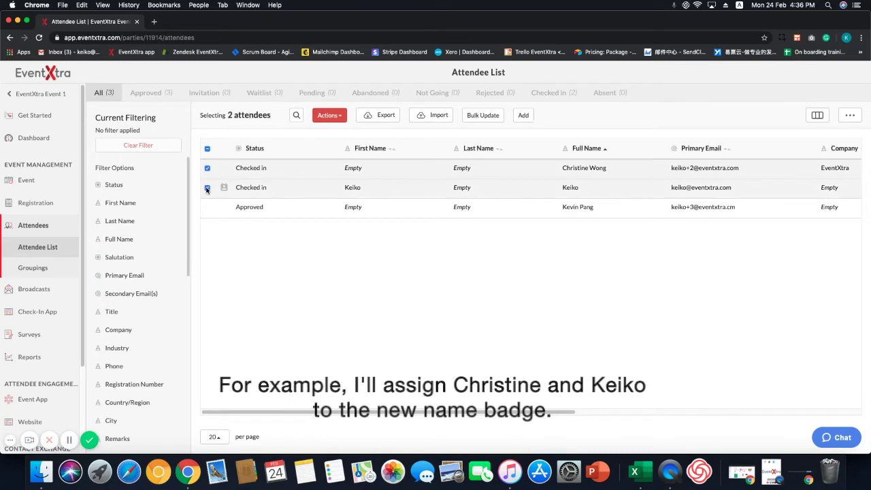
click(328, 116)
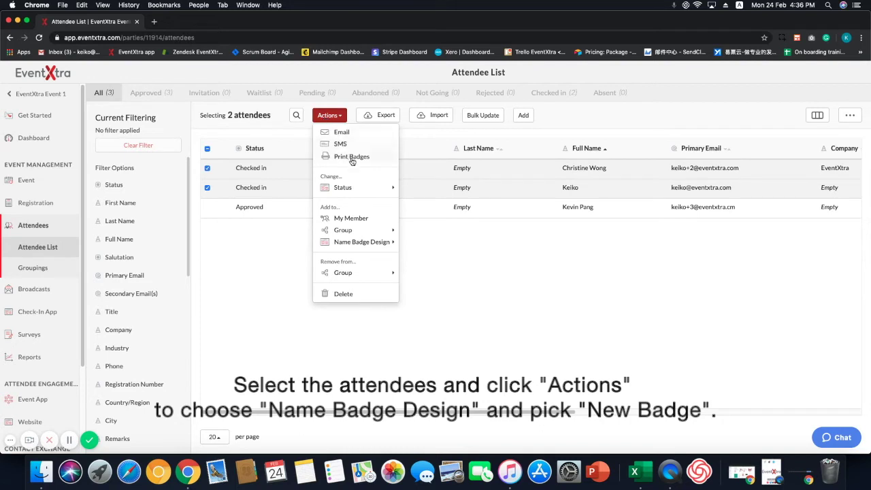
mouse_move(370, 231)
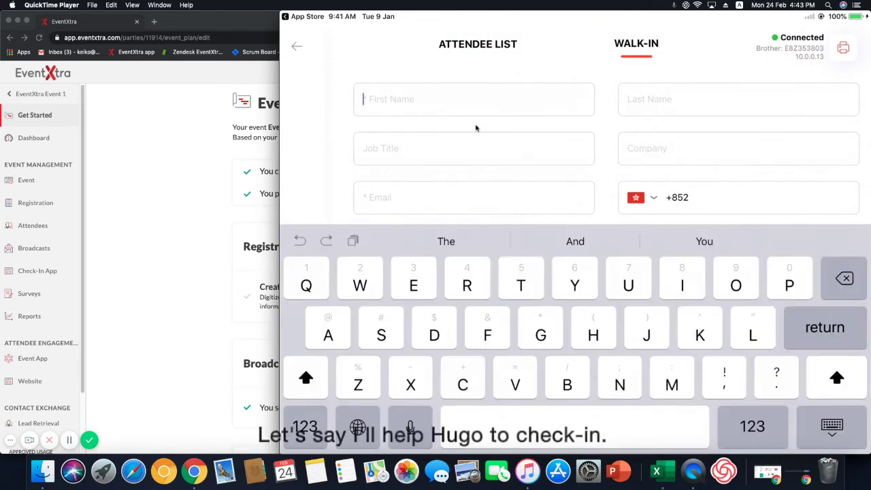
Fill in the walk-in guest's name, job title, company and email, then submit the registration
text(Hugo)
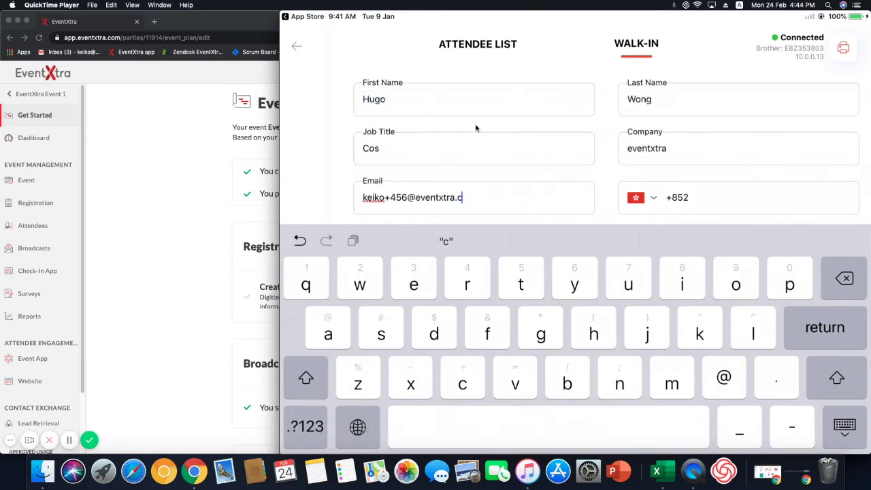
text(om)
key(Return)
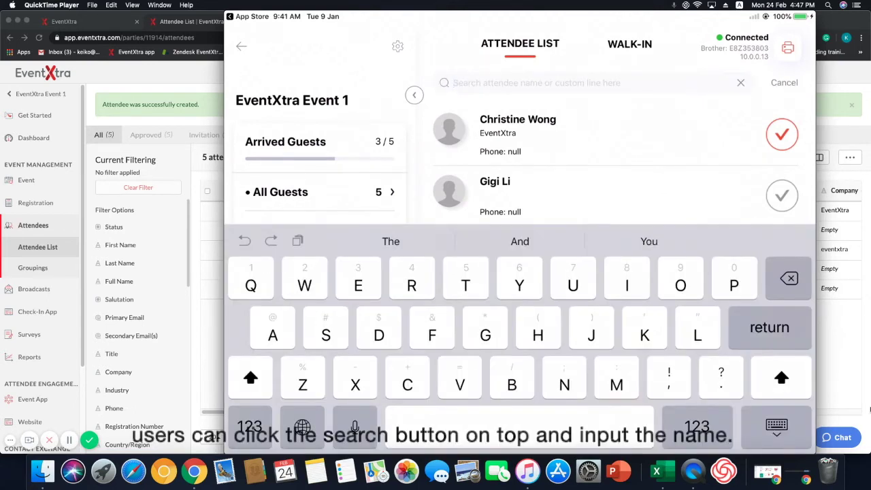
Search for an attendee by first name and check them in from the result
text(G)
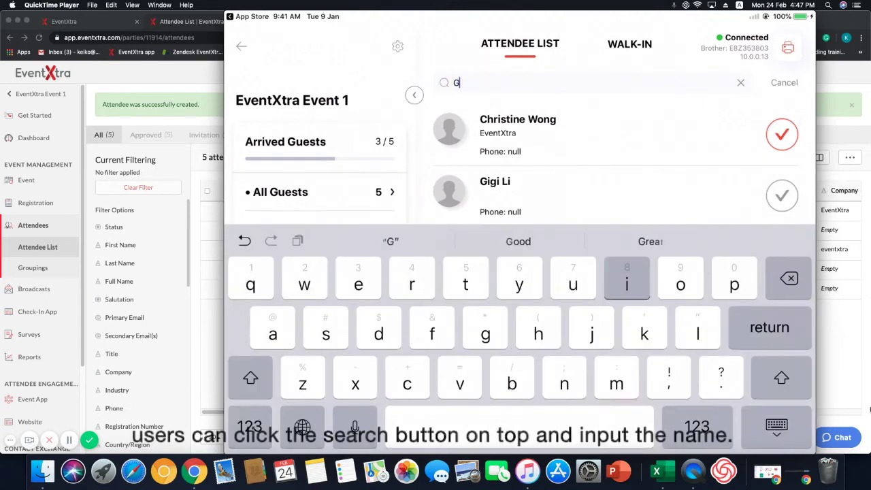
text(igi)
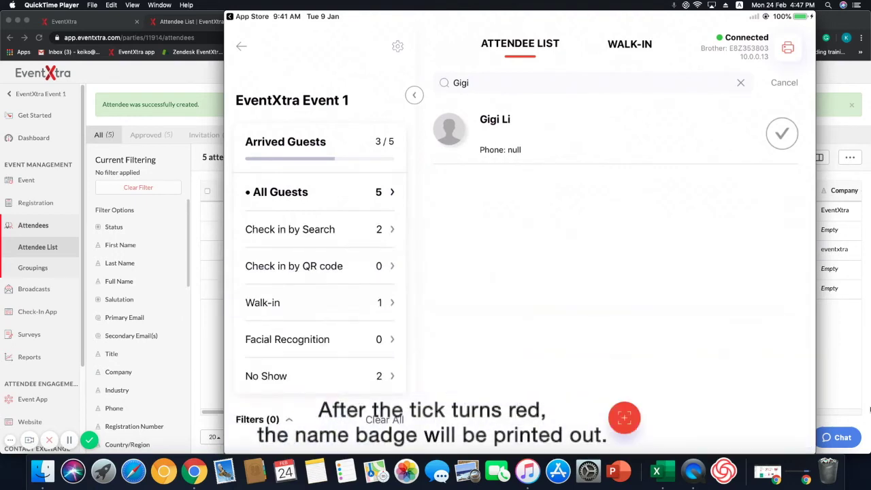
click(782, 133)
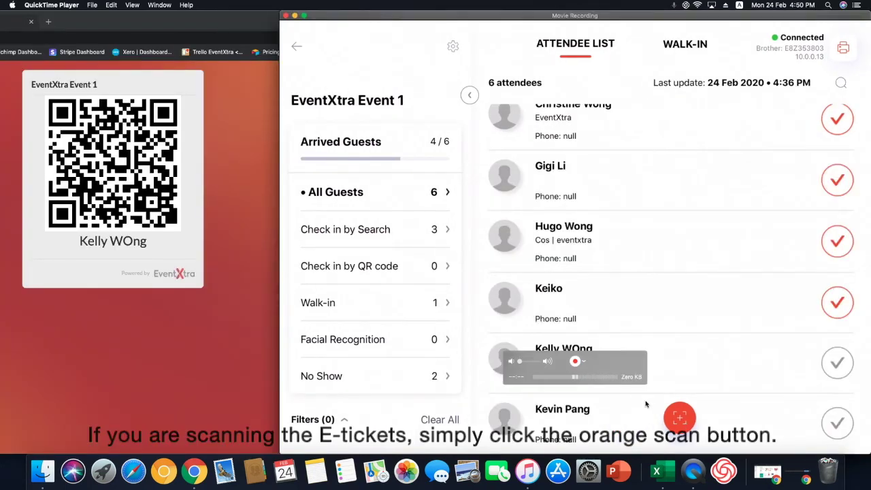
Start the QR scanner to check in the sixth attendee from their e-ticket
click(680, 418)
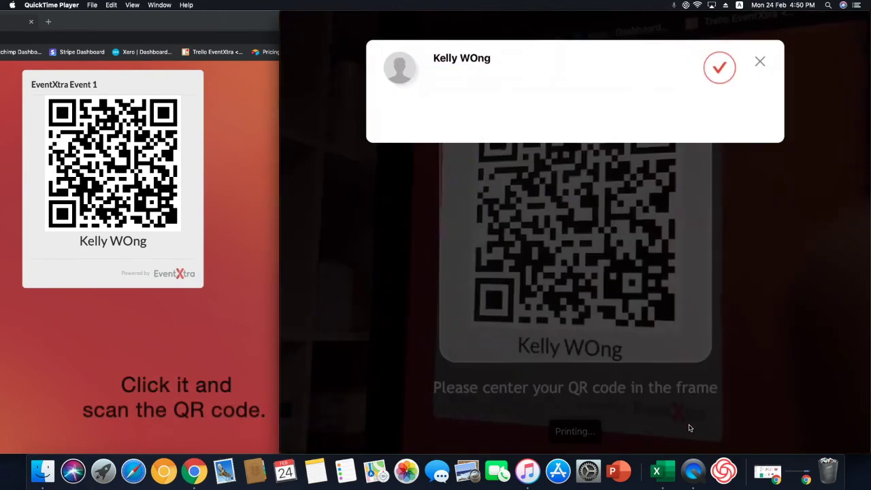